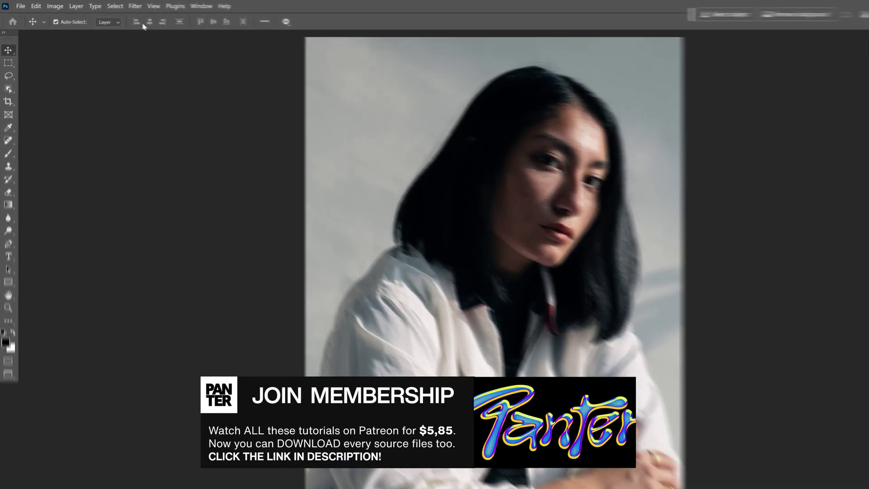
Step: Choose Filter > Parametric Filters to show the filter gallery beside the portrait
left_click(135, 6)
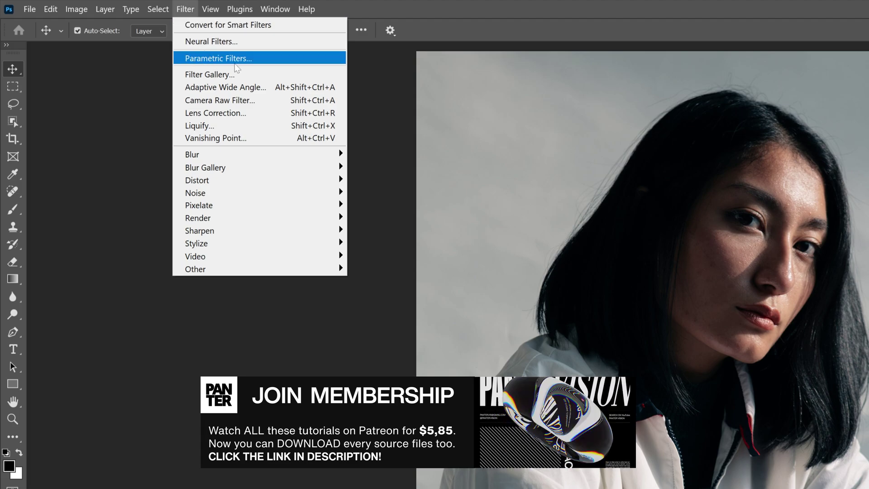
left_click(264, 63)
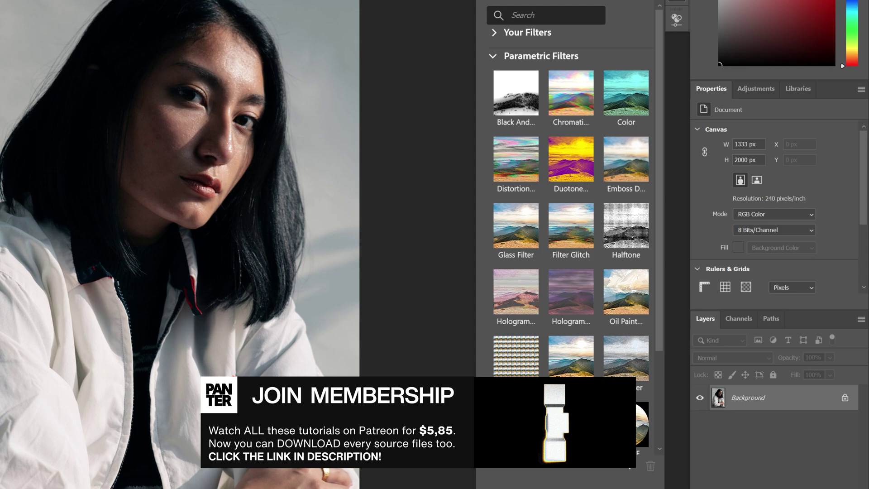
Step: Apply the Chromatic filter, lowering Intensity to 0.06 and reducing the red channel
left_click(577, 96)
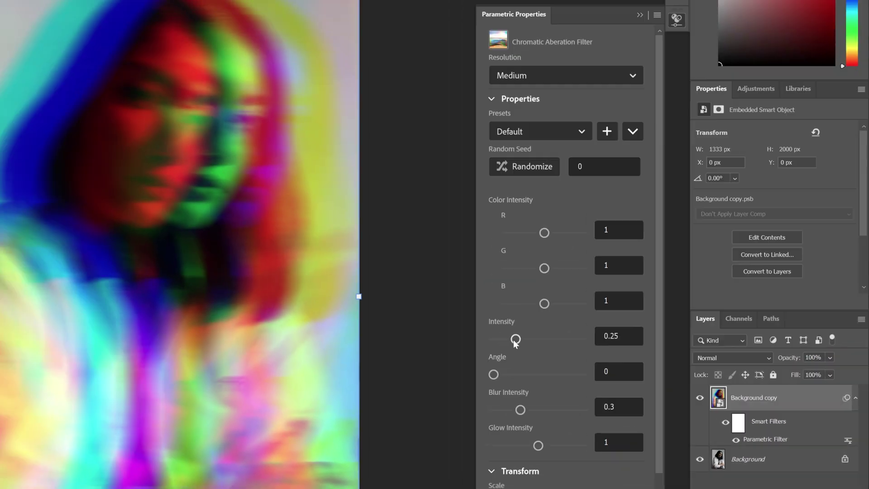
left_click_drag(265, 207, 244, 206)
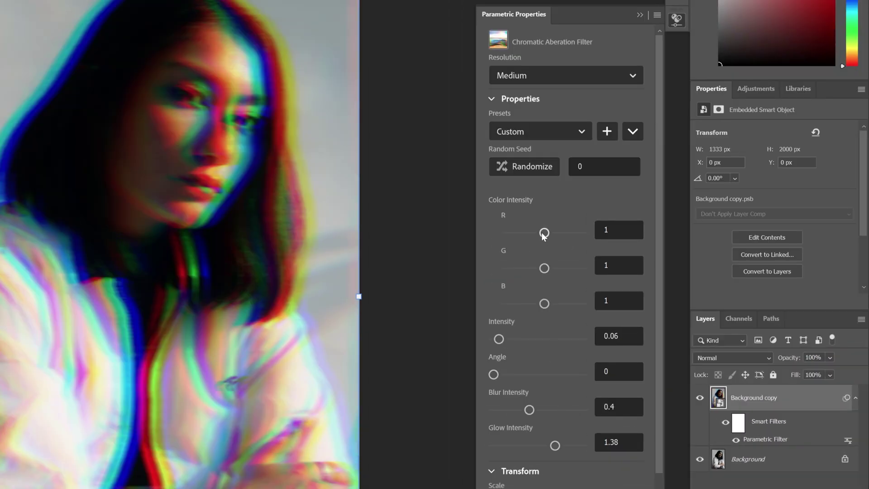
left_click_drag(544, 232, 534, 232)
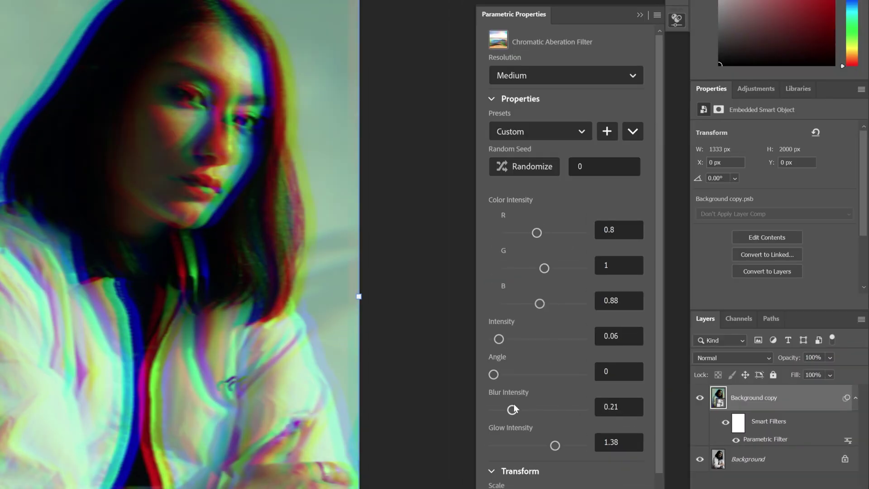
Step: Try the Rainbow and Large Aberration presets before settling on Small Aberration
left_click(519, 132)
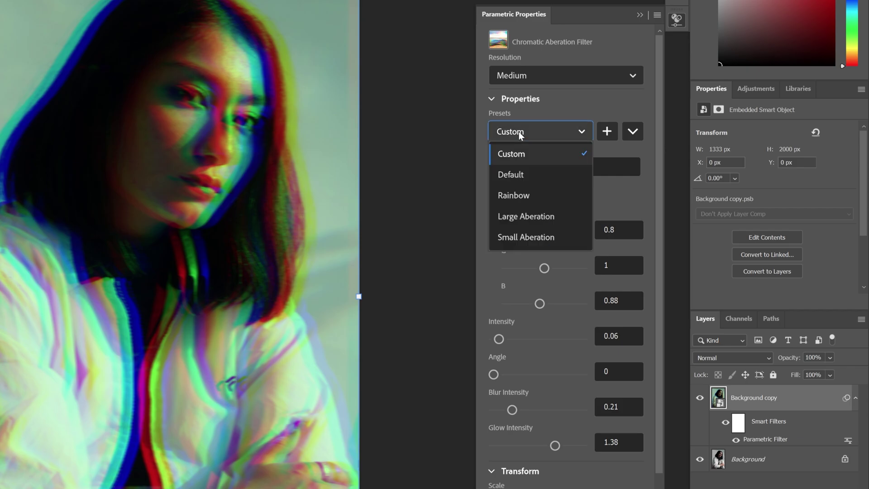
left_click(527, 199)
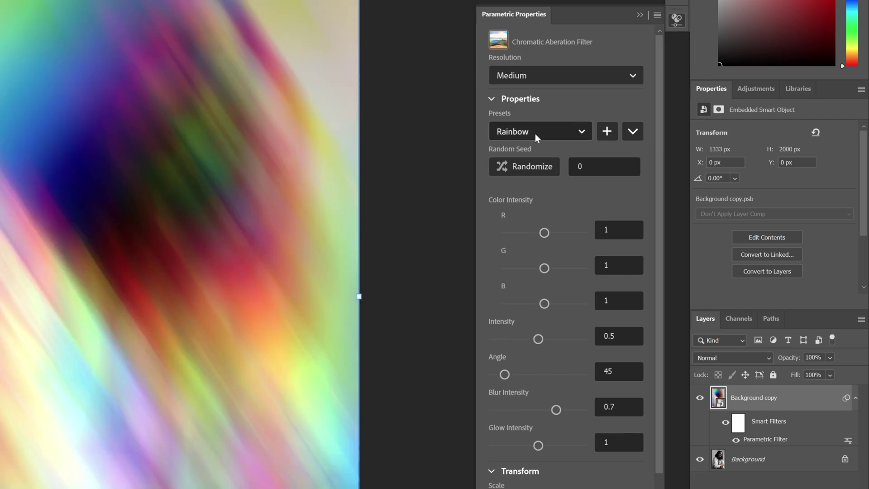
left_click(535, 134)
left_click(553, 202)
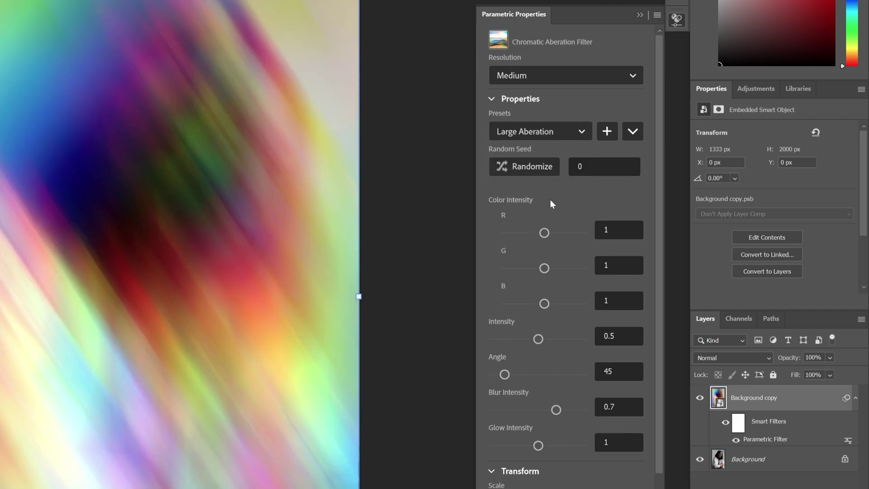
left_click(538, 131)
left_click(539, 217)
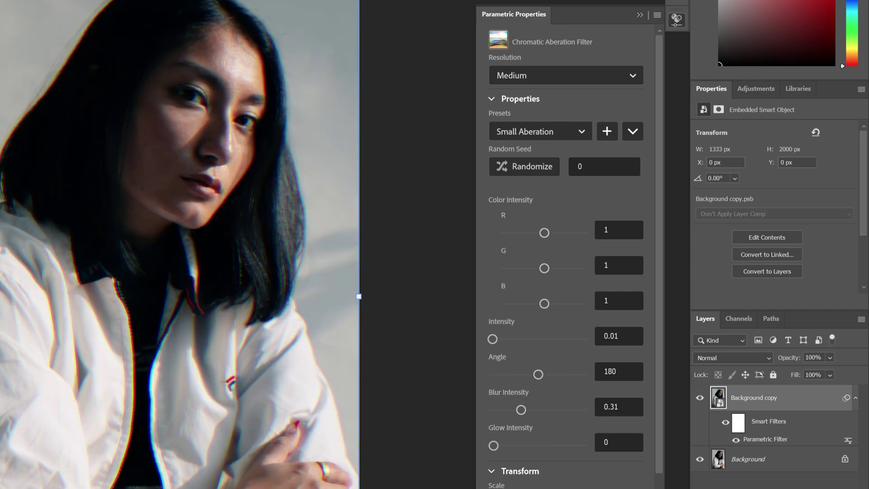
left_click(538, 131)
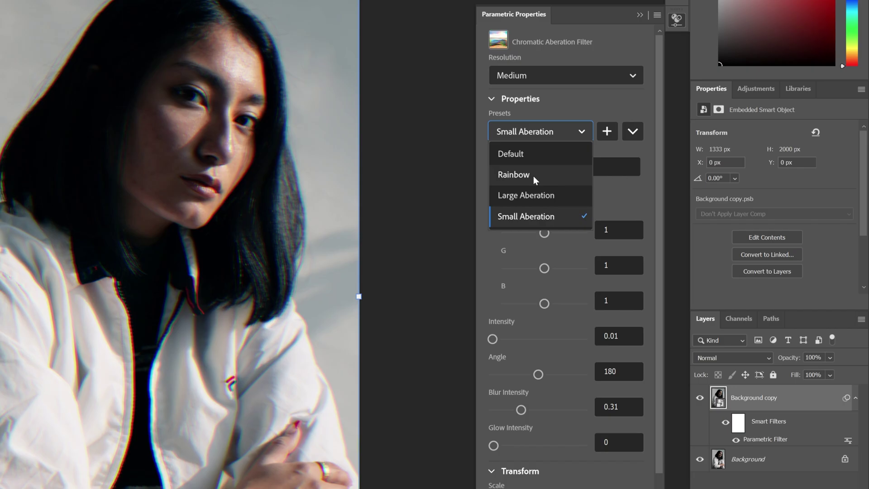
Step: Apply the Rainbow preset and confirm Image Size is 1333 × 2000 px
left_click(534, 176)
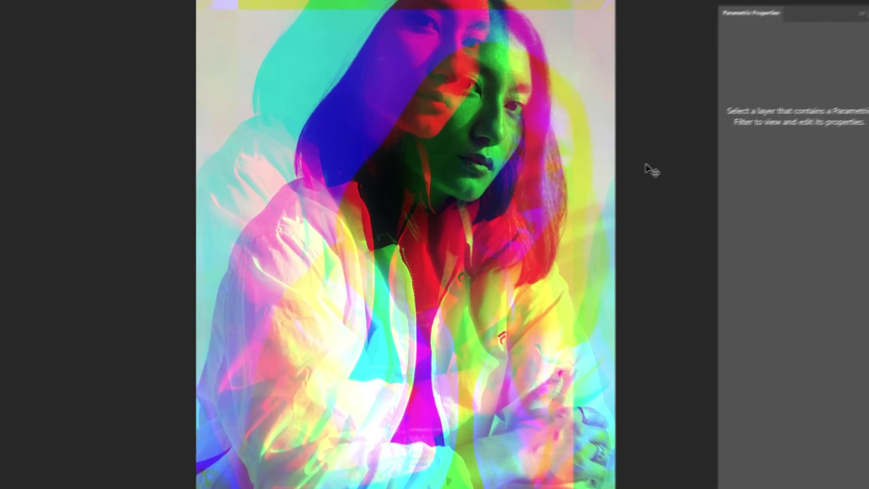
key("ctrl+alt+i")
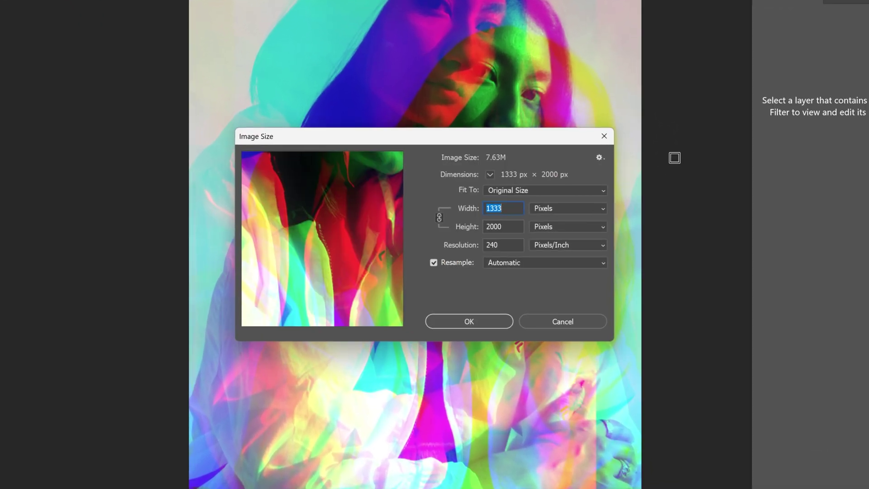
double_click(495, 227)
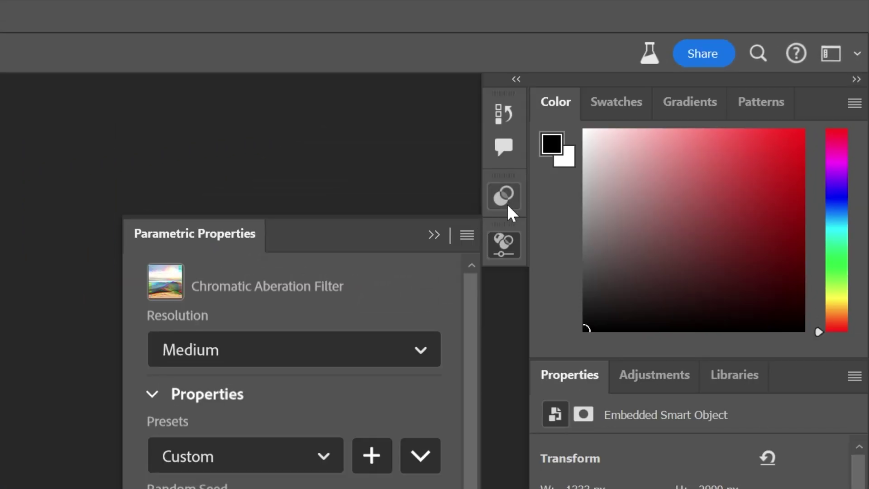
Step: Apply the Duotone filter, then select its smart filter mask and the Background copy layer
left_click(511, 210)
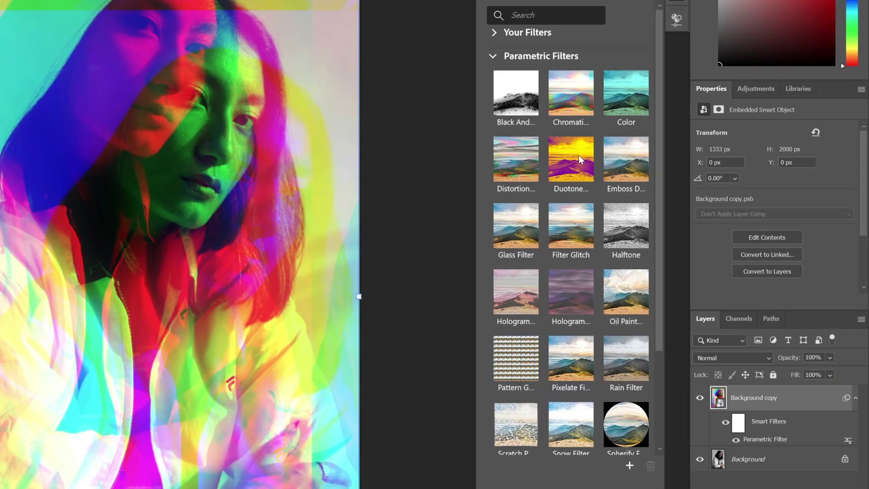
left_click(343, 448)
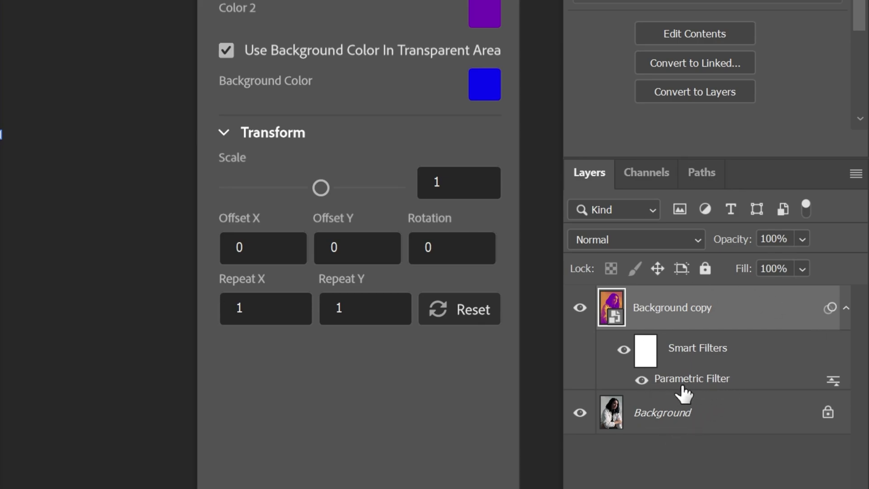
left_click(650, 352)
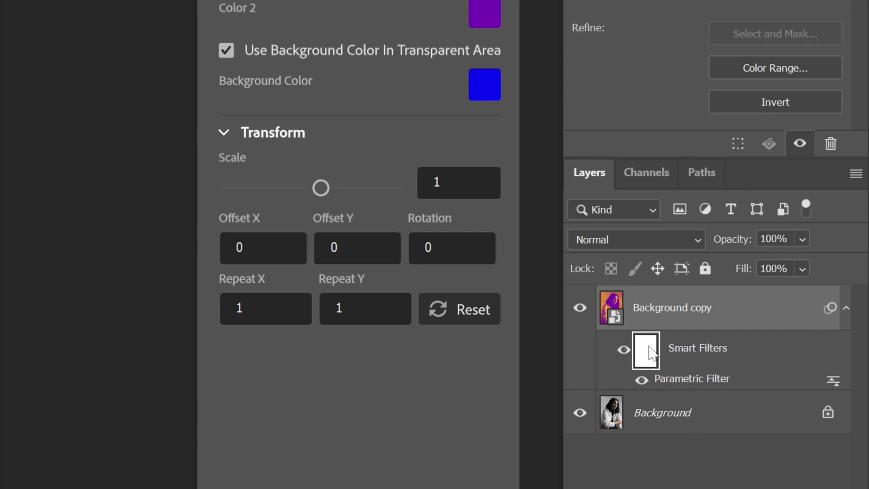
left_click(670, 382)
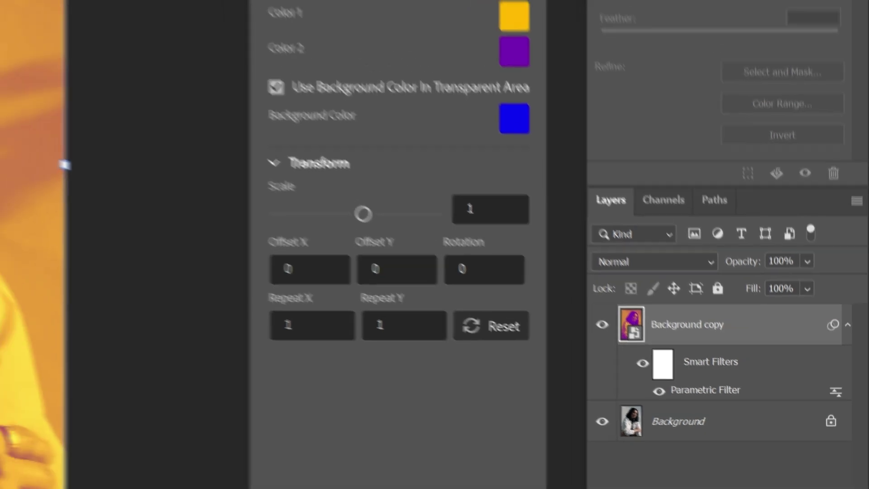
Step: Add a second Chromatic filter and reopen the Duotone filter's settings
left_click(676, 18)
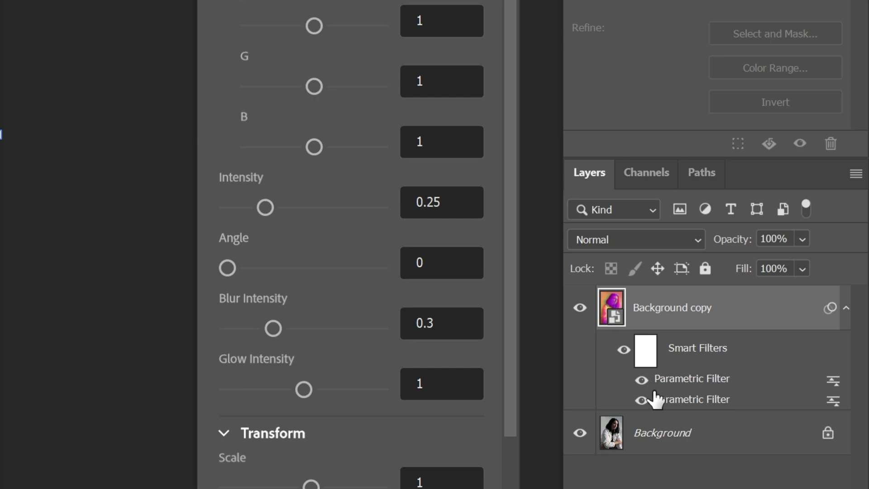
double_click(687, 399)
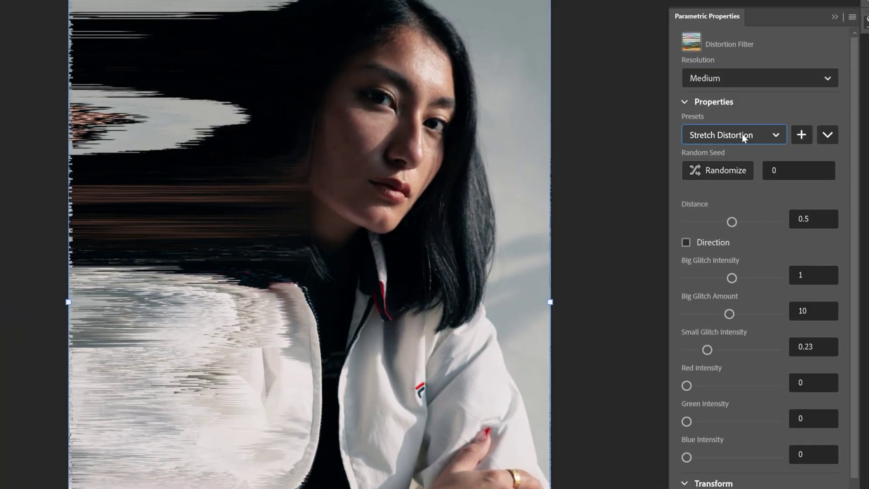
Step: Keep the Stretch Distortion preset and increase Distance and Big Glitch strength
left_click(742, 134)
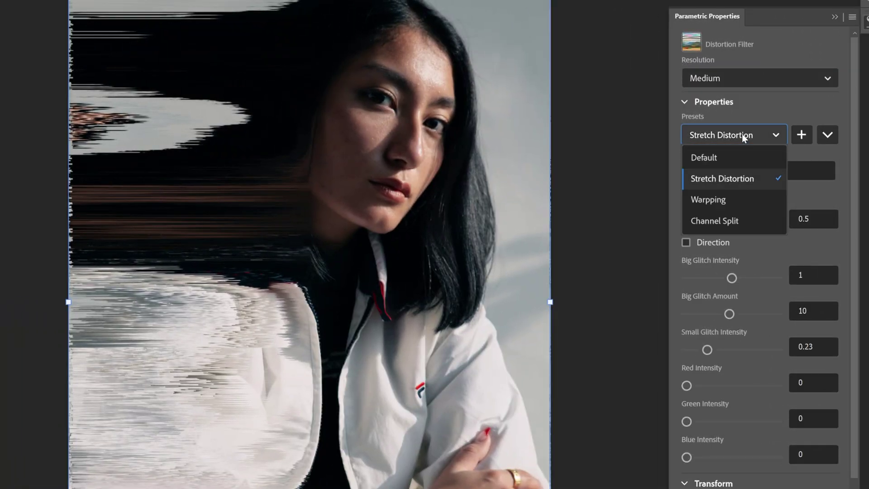
key("Escape")
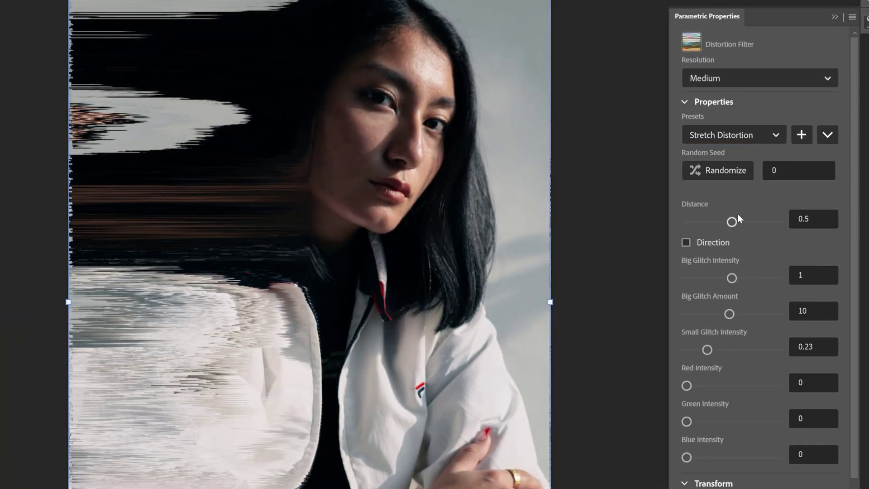
mouse_move(733, 222)
left_mouse_down()
mouse_move(751, 223)
mouse_move(710, 222)
mouse_move(723, 222)
left_mouse_up()
left_click_drag(732, 278, 759, 277)
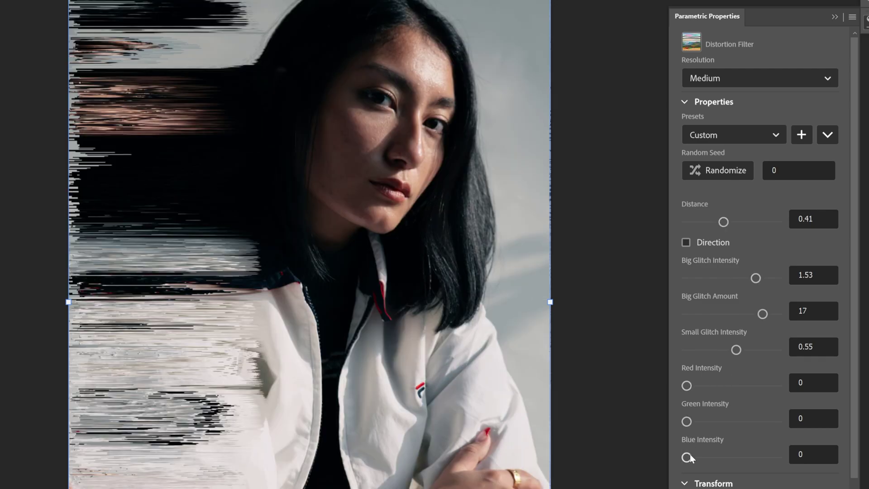
Step: Add channel shifts: blue 0.38, green 0.17, plus some red
left_click_drag(687, 457, 721, 457)
left_click_drag(687, 422, 702, 421)
left_click_drag(686, 386, 708, 385)
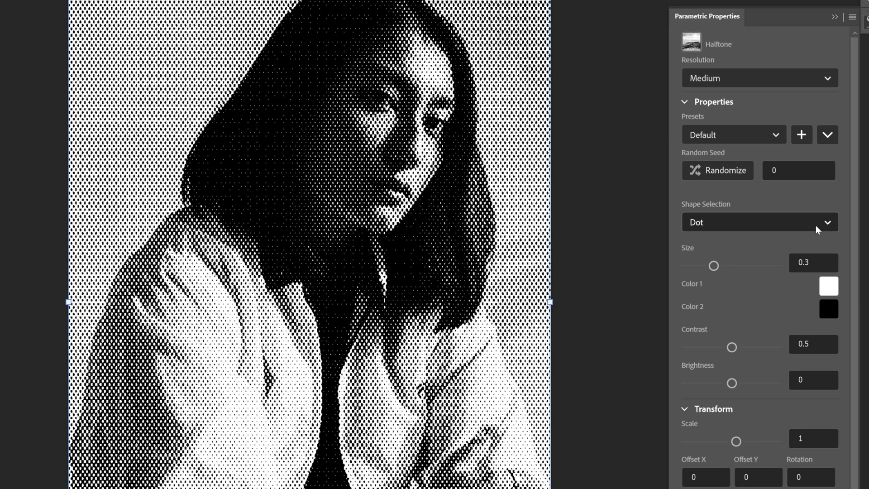
Step: Set the Halftone Color 1 to magenta #f12ee6
left_click(829, 287)
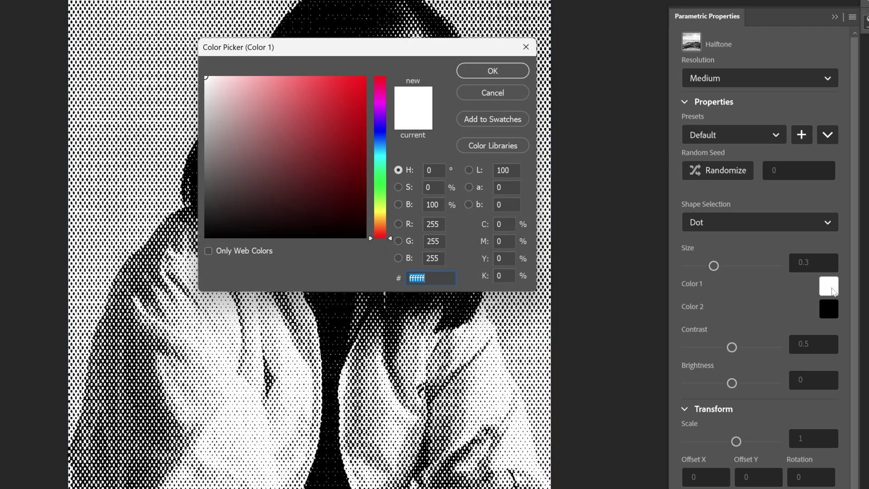
type("f12ee6")
left_click(489, 73)
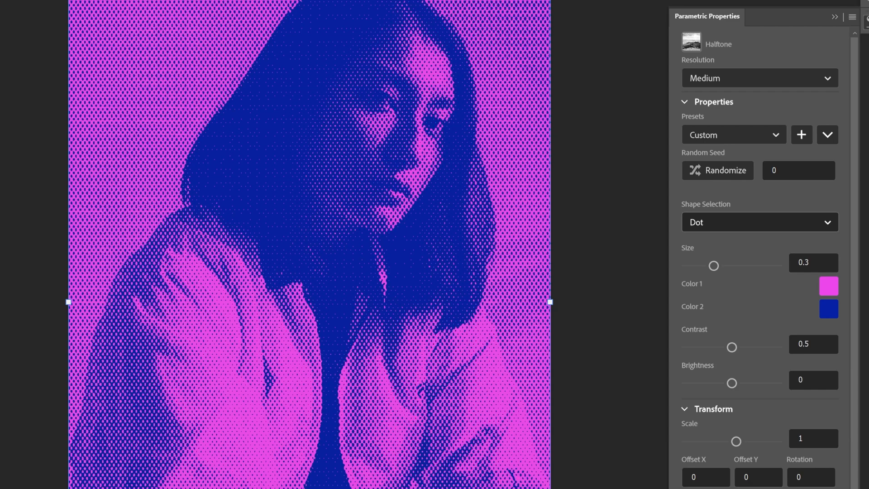
Step: Switch the halftone shape to Stripe and set Rotation to 22
left_click(724, 221)
left_click(717, 266)
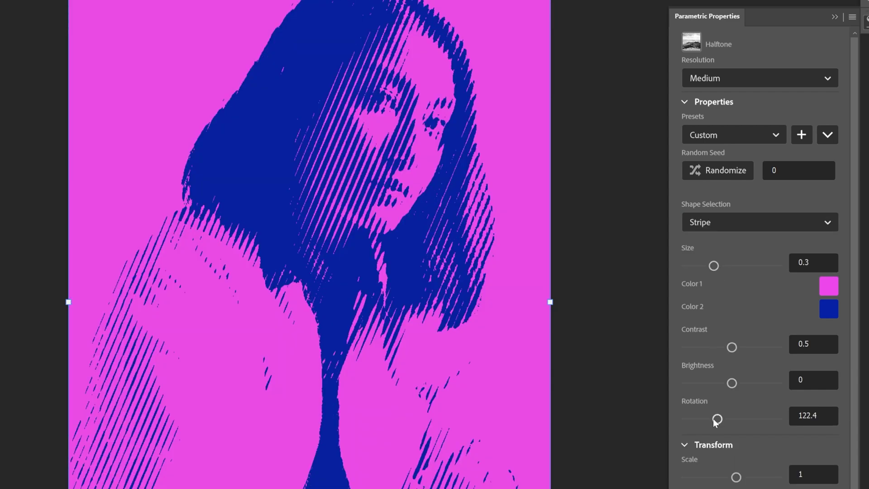
left_click_drag(718, 418, 692, 418)
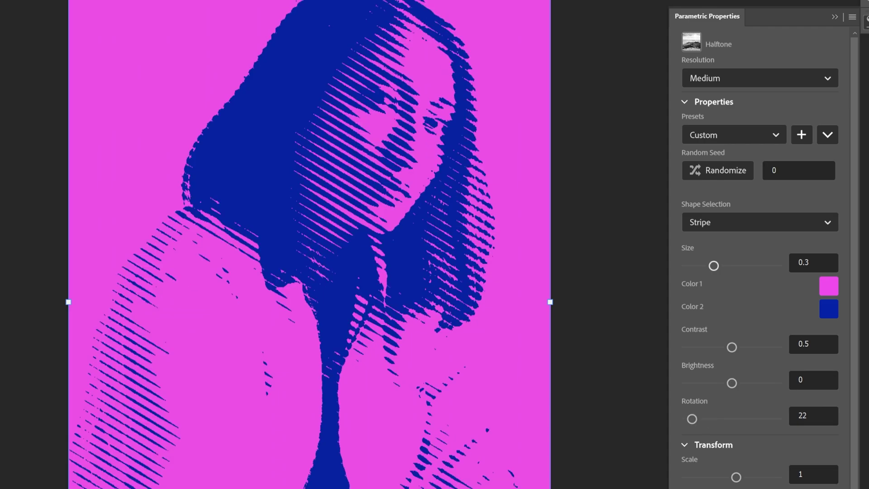
left_click_drag(714, 266, 751, 266)
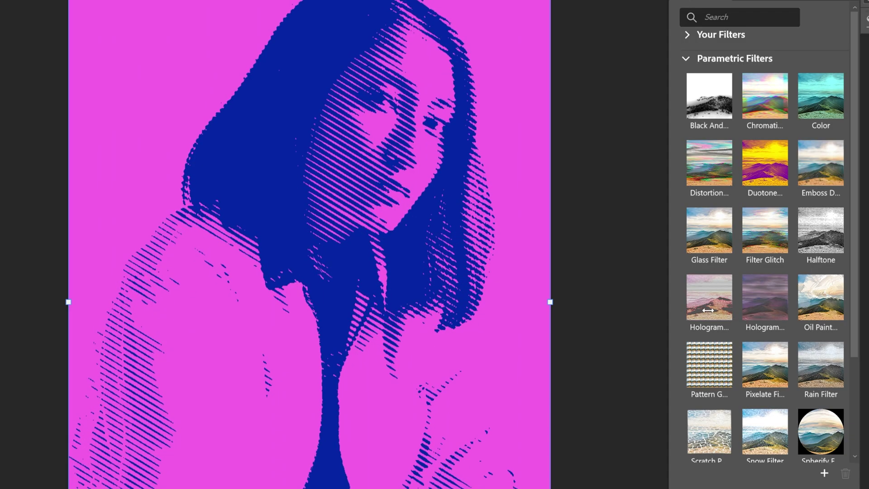
Step: Apply the Hologram filter, try Damaged Projector, then settle on the Ghost Effect preset
left_click(720, 291)
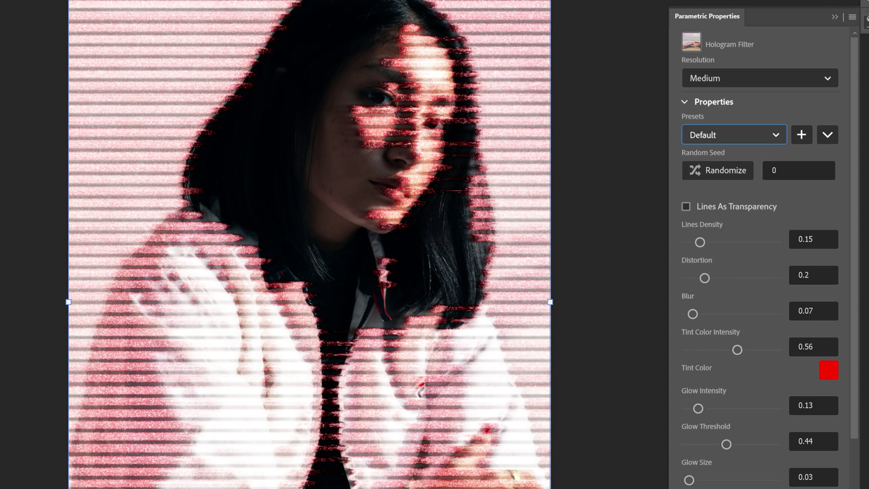
left_click(742, 135)
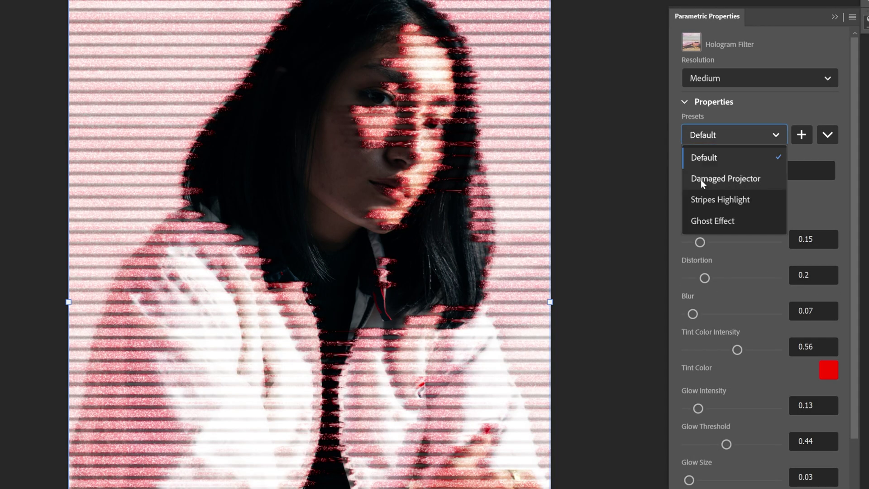
left_click(760, 181)
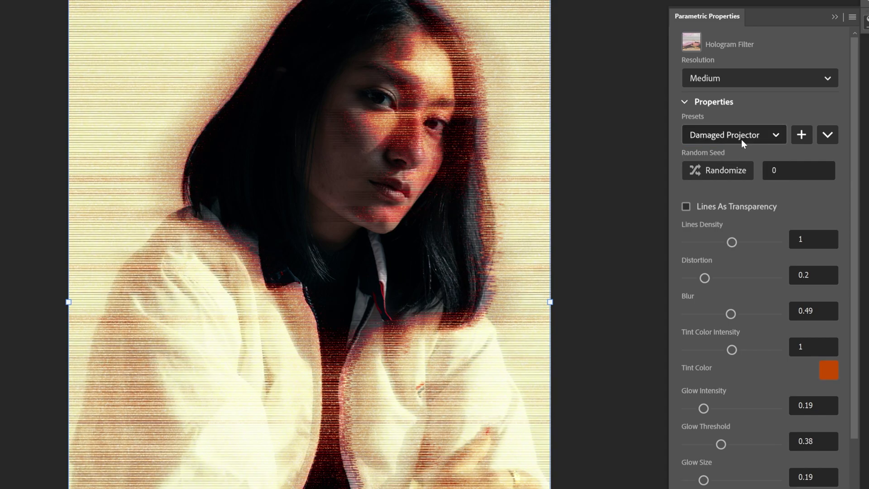
left_click(741, 134)
left_click(702, 156)
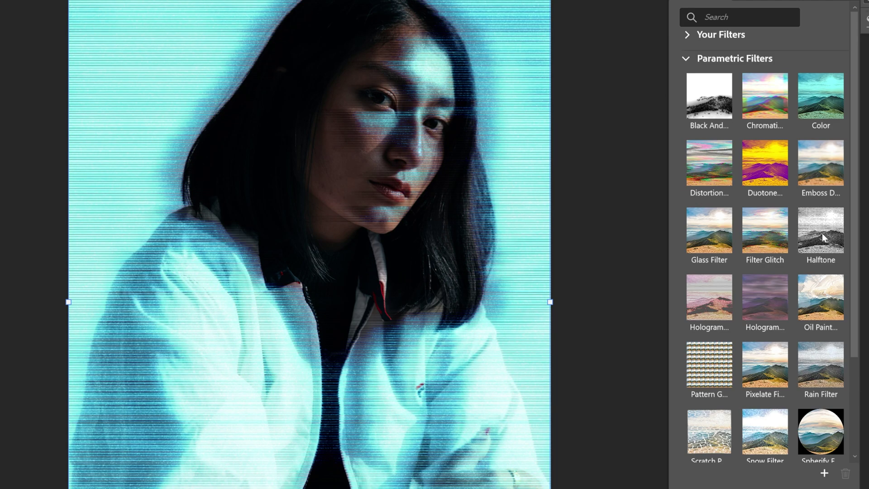
scroll(814, 253, "down", 3)
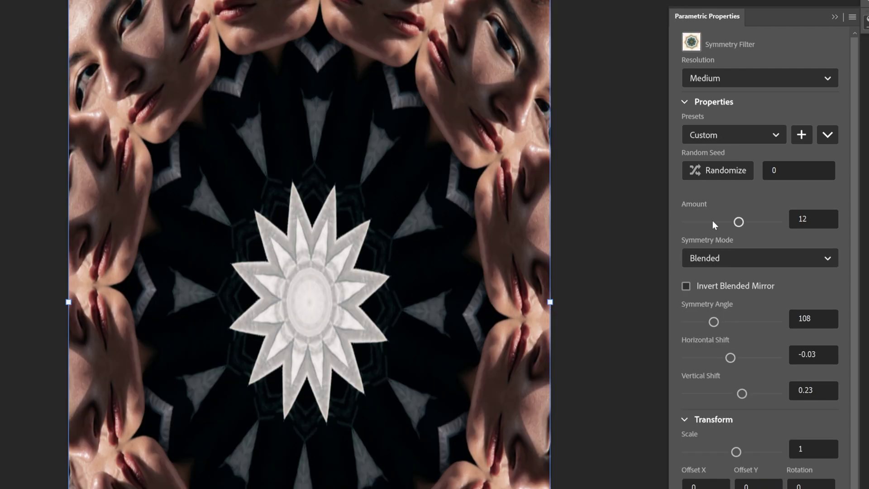
Step: Set the symmetry Amount to 6 and Vertical Shift to 0.36
left_click(710, 223)
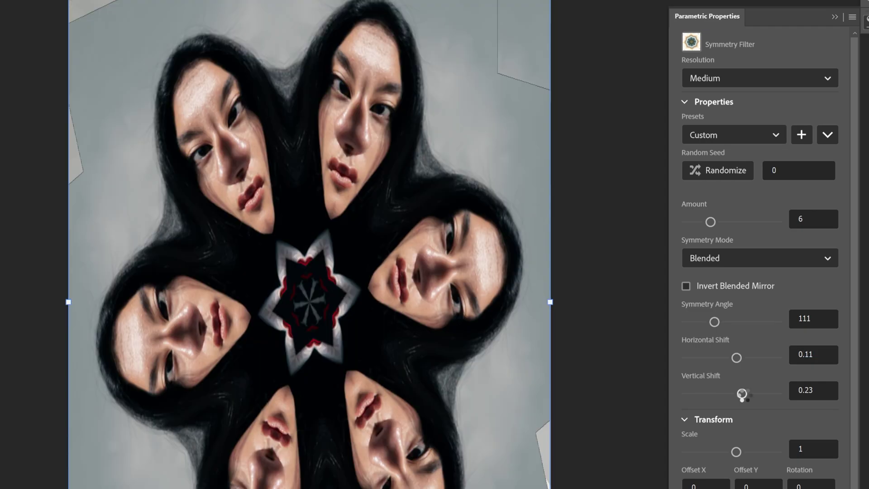
left_click_drag(741, 390, 749, 396)
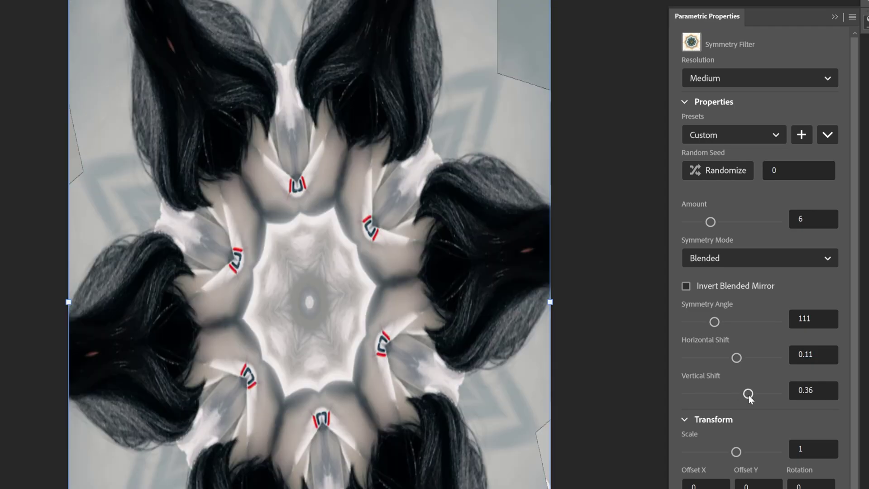